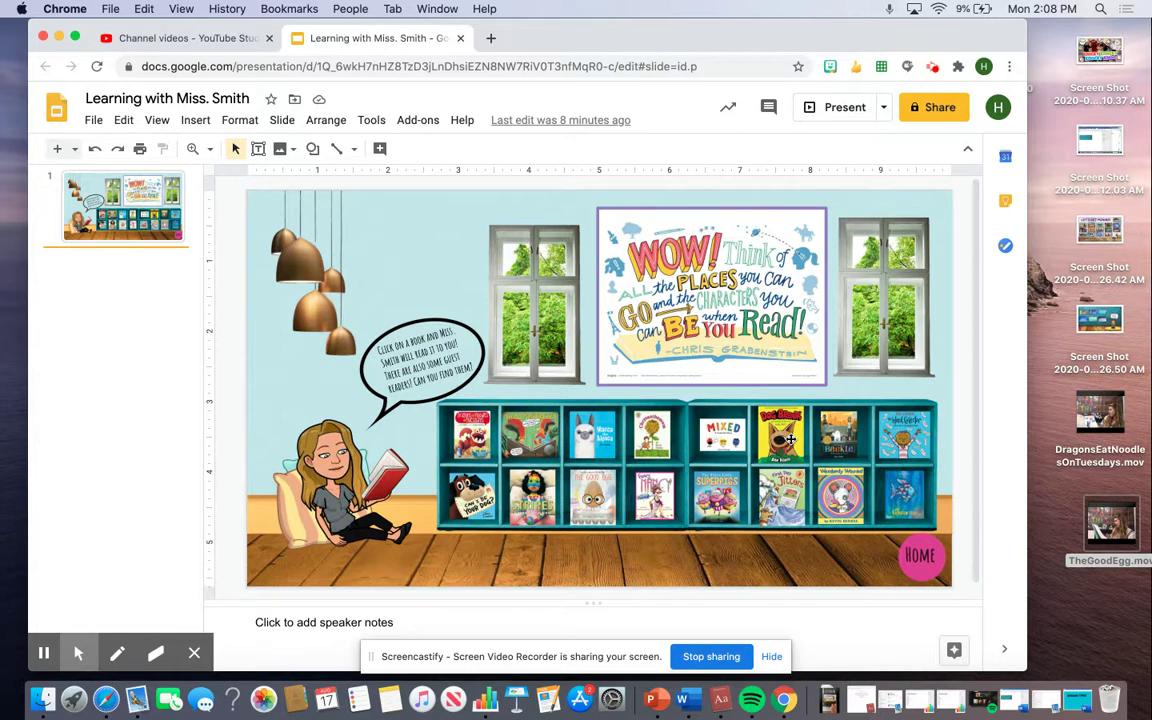
Step: Upload TheGoodEgg.mov as a new video in YouTube Studio
{"action": "mouse_move", "coordinate": [1097, 534]}
{"action": "left_click", "coordinate": [234, 40]}
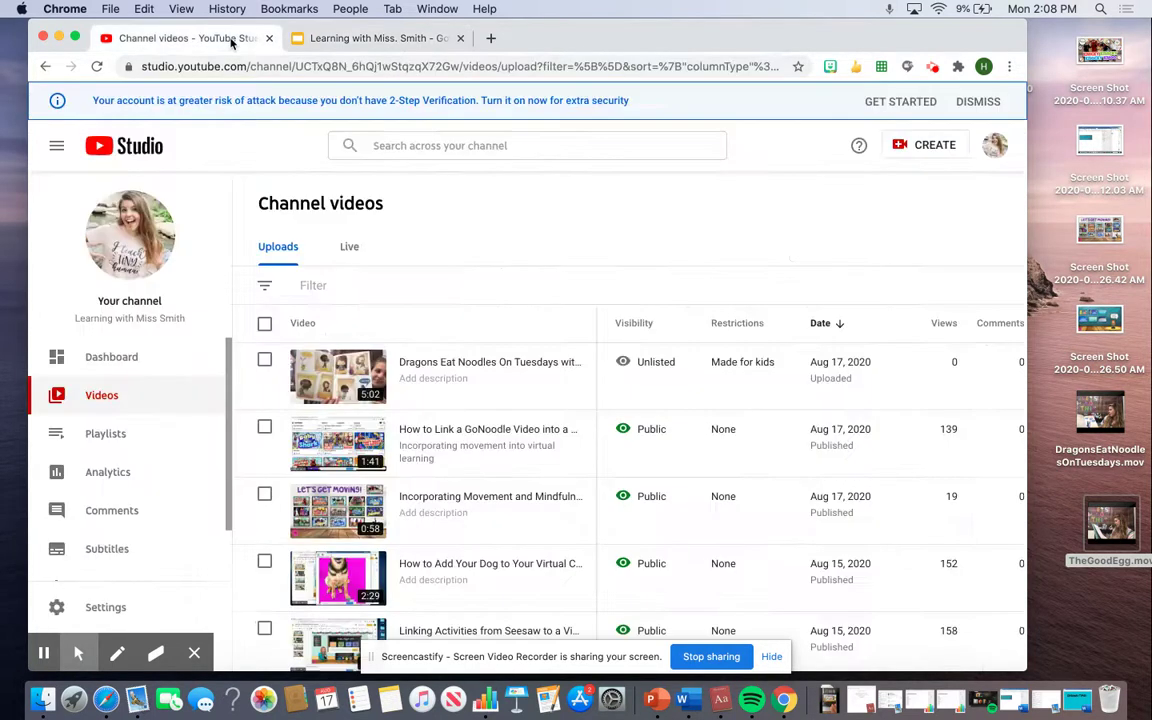
{"action": "left_click", "coordinate": [921, 146]}
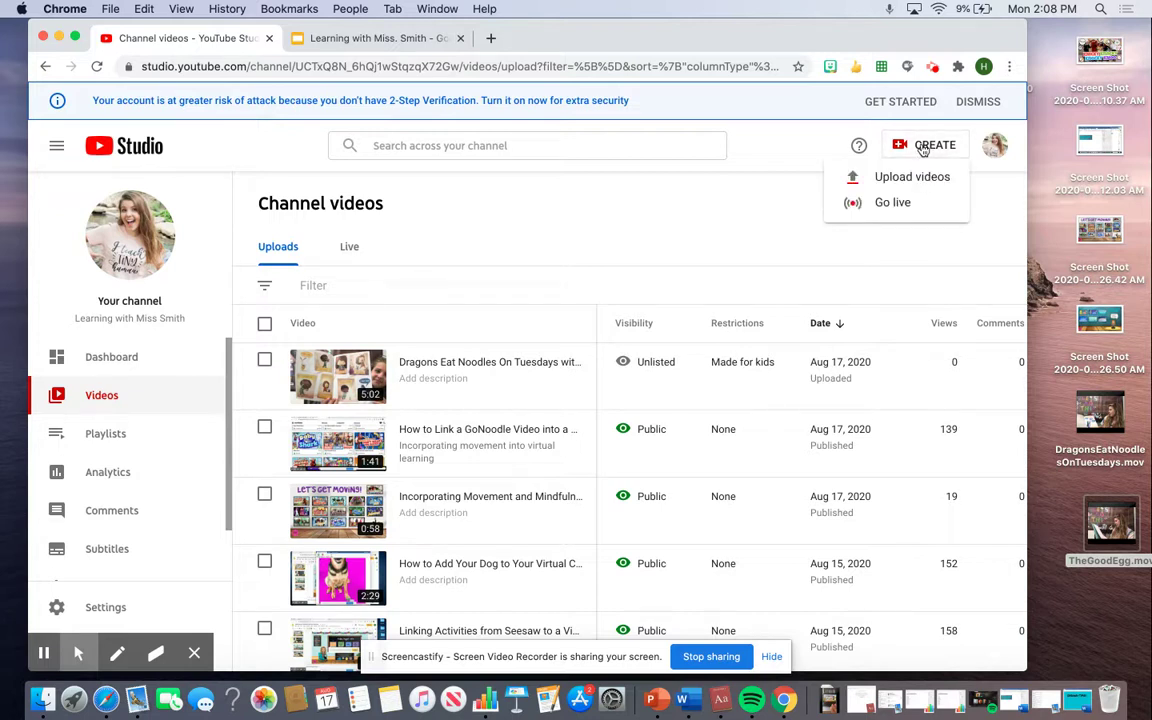
{"action": "left_click", "coordinate": [902, 178]}
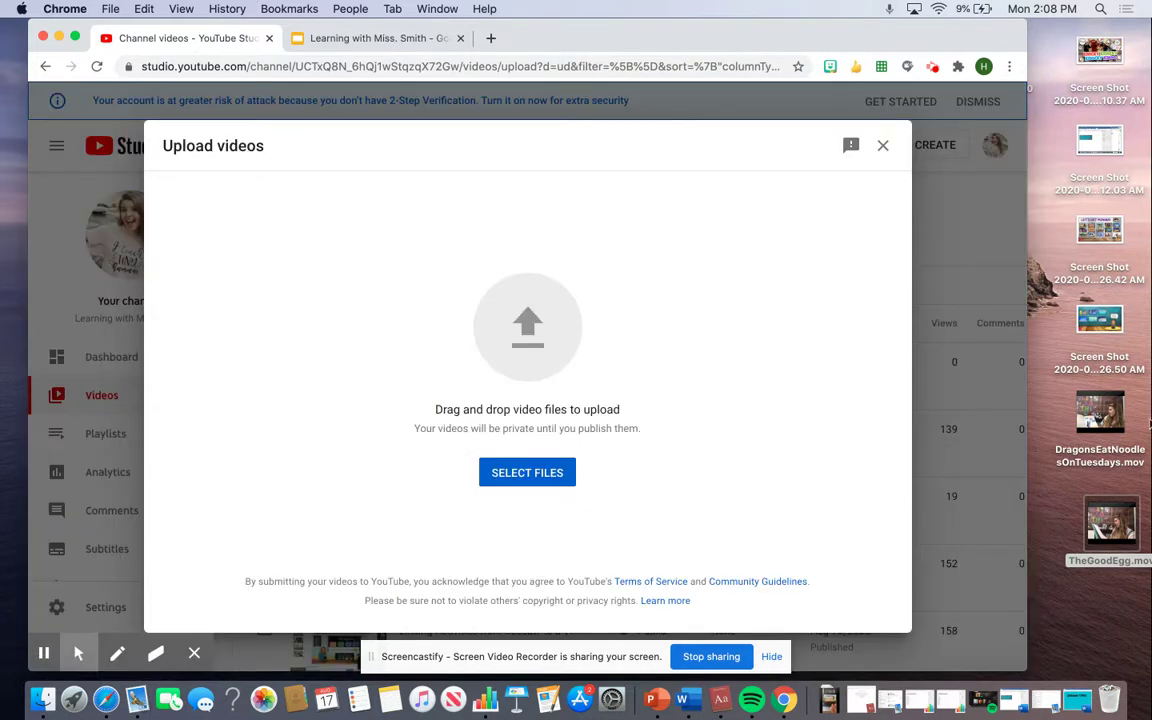
{"action": "mouse_move", "coordinate": [1113, 533]}
{"action": "left_click_drag", "start_coordinate": [1106, 526], "coordinate": [681, 337]}
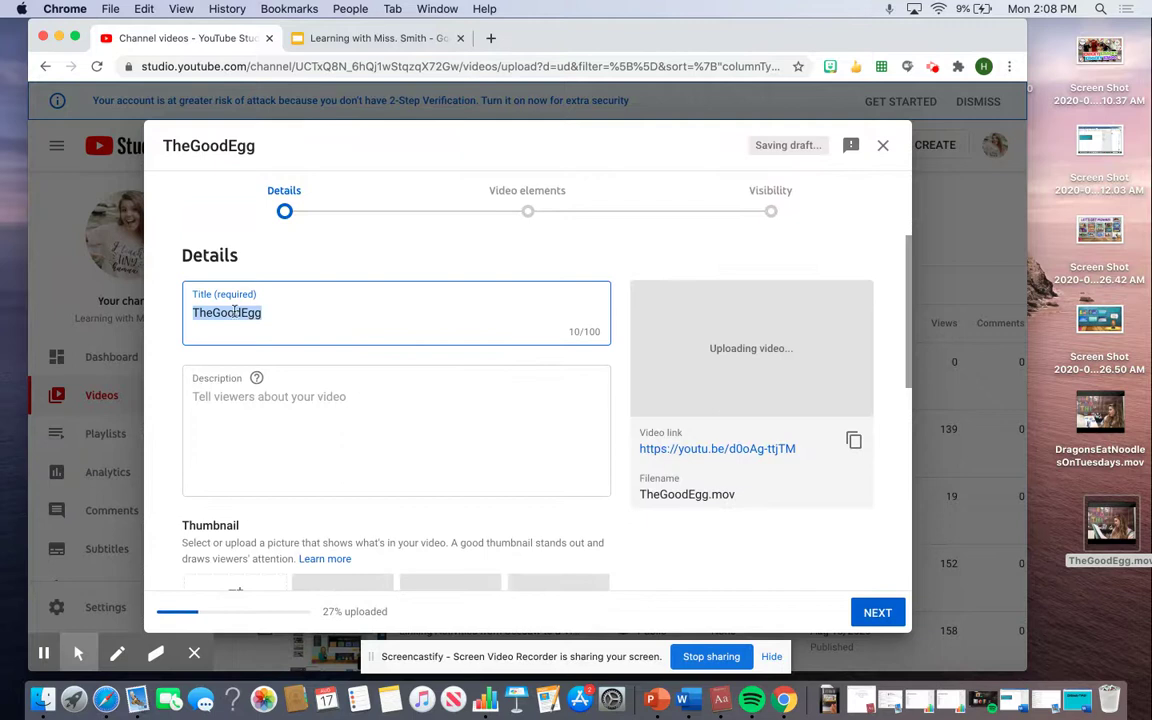
Step: Title the video 'The Good Egg with' plus the teacher's name and mark it made for kids
{"action": "left_click", "coordinate": [216, 313]}
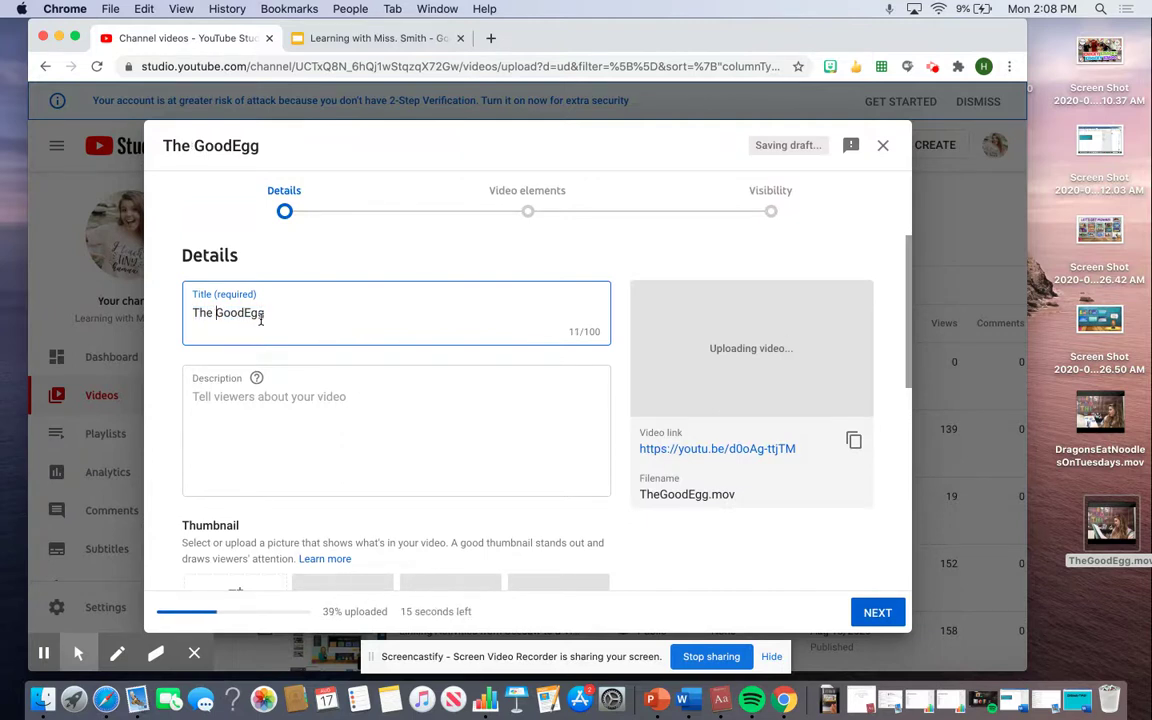
{"action": "left_click", "coordinate": [241, 313]}
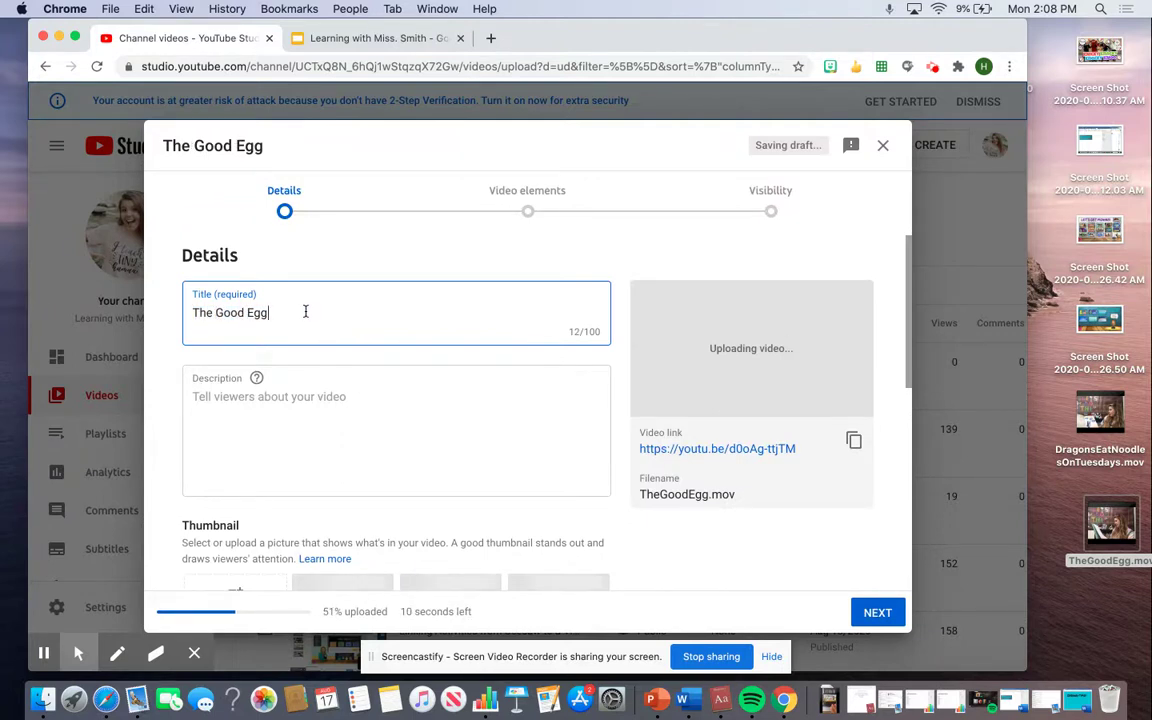
{"action": "left_click", "coordinate": [305, 312]}
{"action": "type", "text": "with"}
{"action": "key", "text": "BackSpace"}
{"action": "key", "text": "BackSpace"}
{"action": "key", "text": "BackSpace"}
{"action": "key", "text": "BackSpace"}
{"action": "type", "text": "wi"}
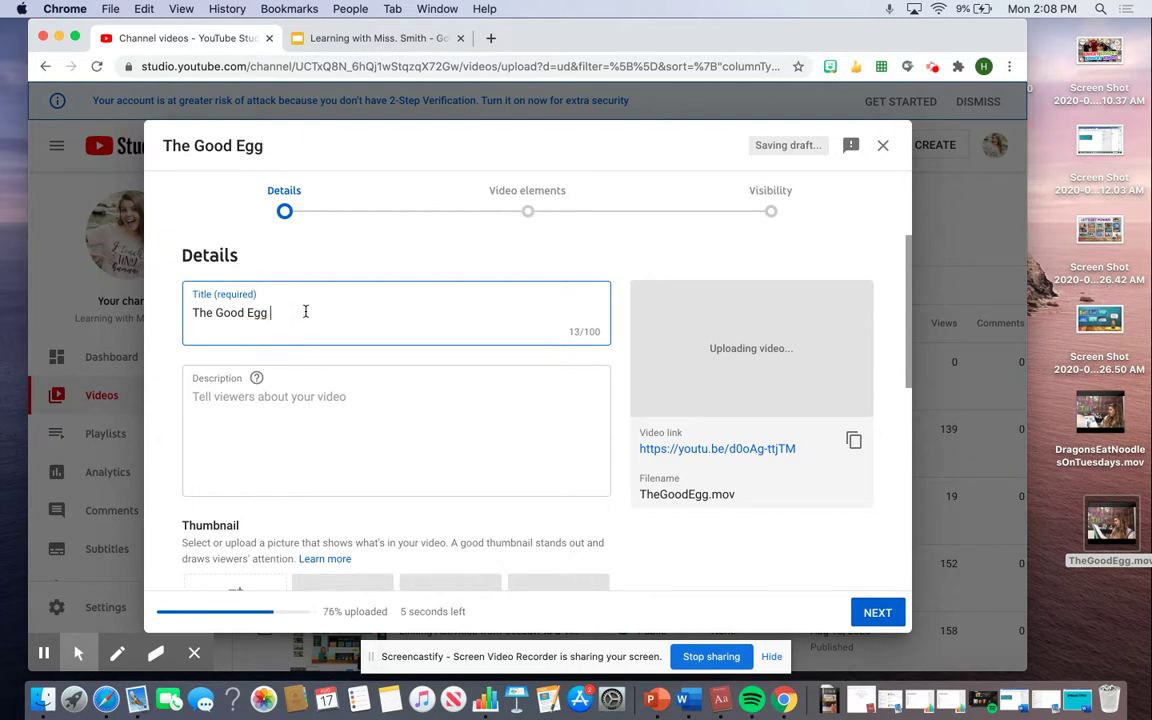
{"action": "type", "text": "th Miss"}
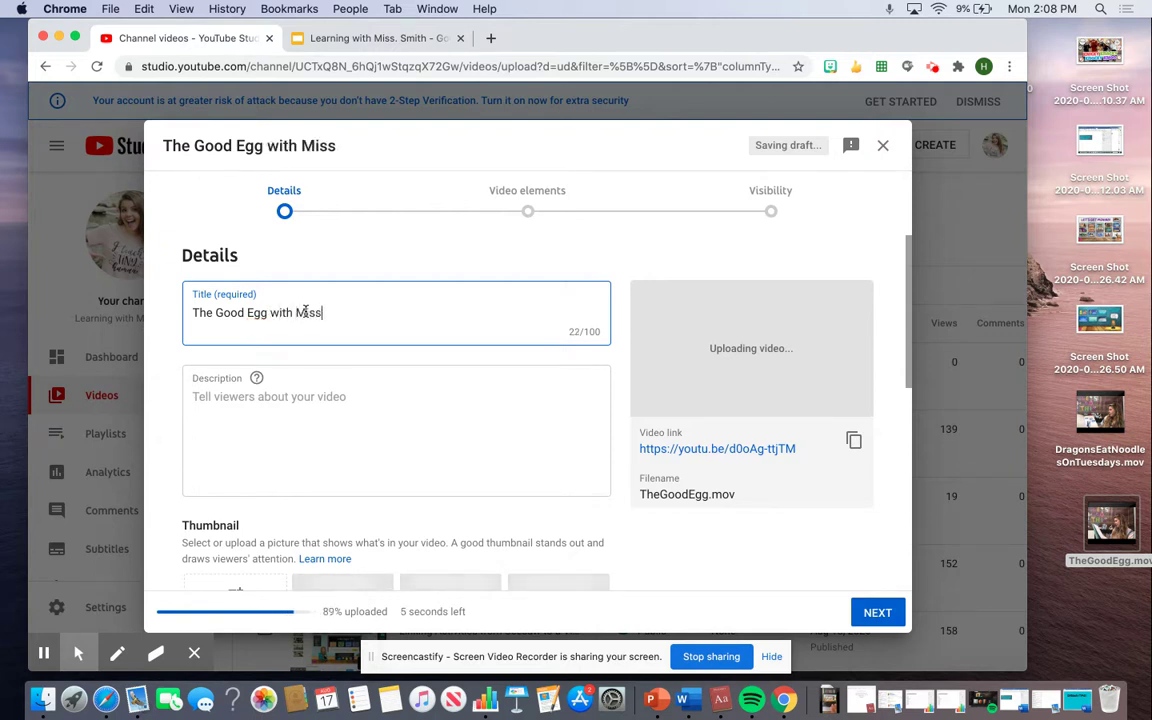
{"action": "type", "text": ". Smith"}
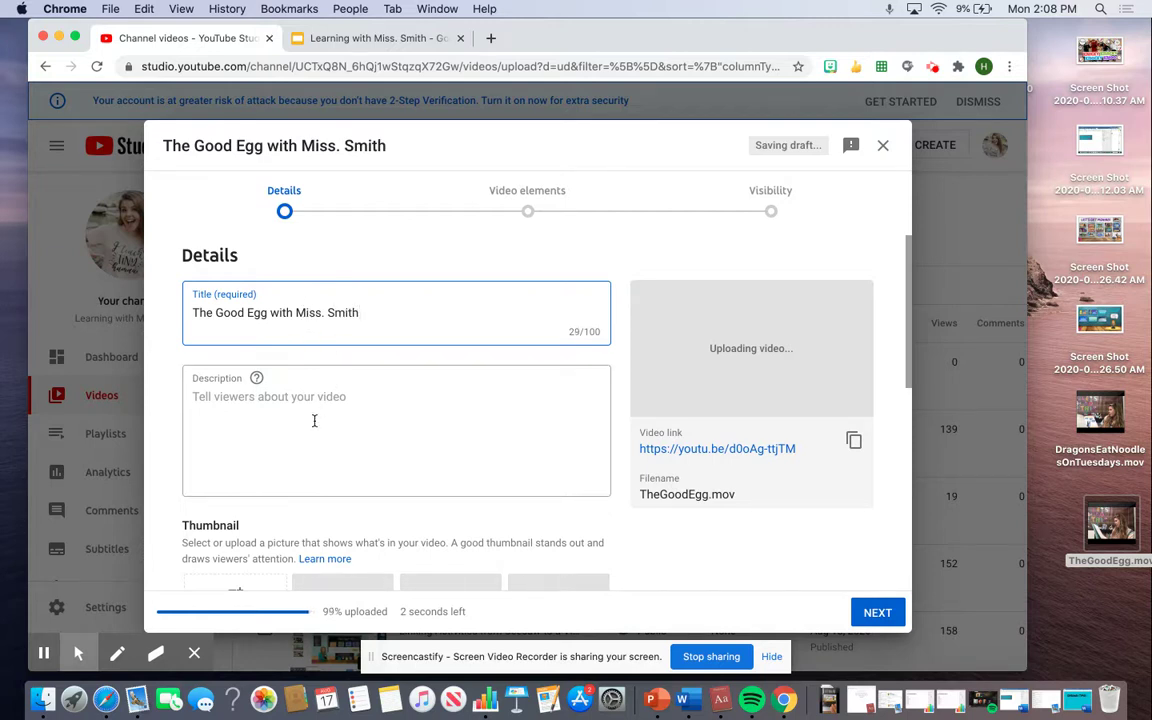
{"action": "scroll", "coordinate": [298, 435], "scroll_direction": "down", "scroll_amount": 5}
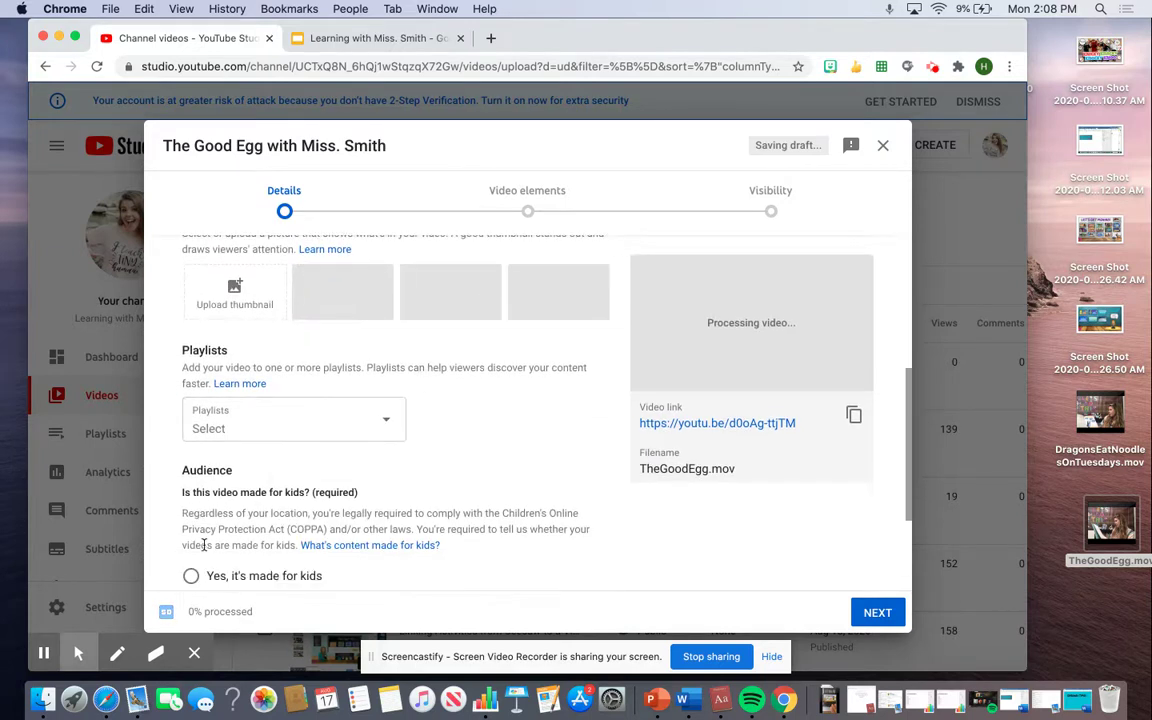
{"action": "left_click", "coordinate": [191, 537]}
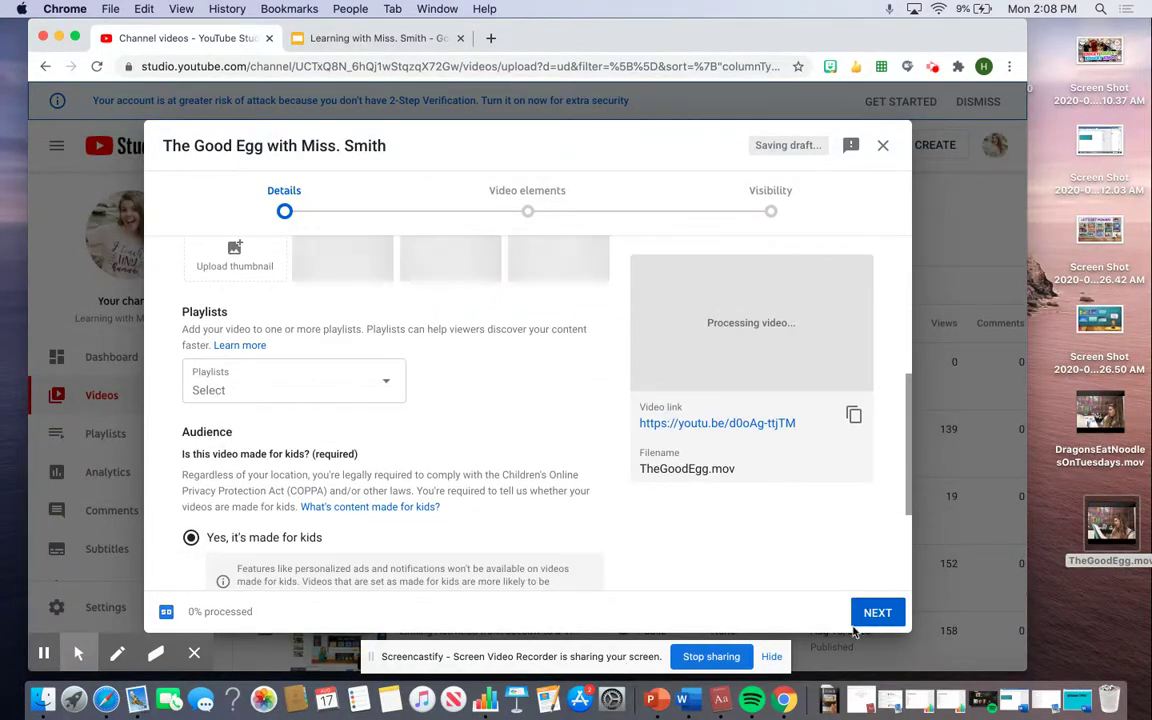
Step: Skip ahead to Visibility, choose Unlisted, and save The Good Egg upload
{"action": "left_click", "coordinate": [878, 613]}
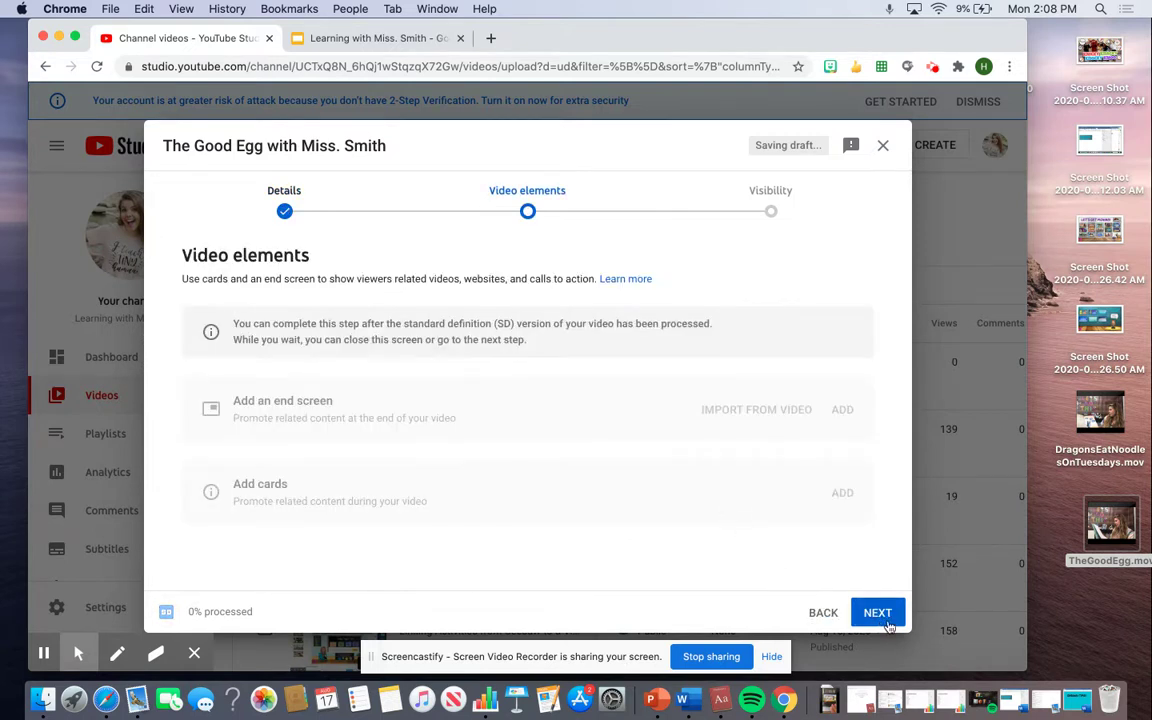
{"action": "left_click", "coordinate": [884, 620]}
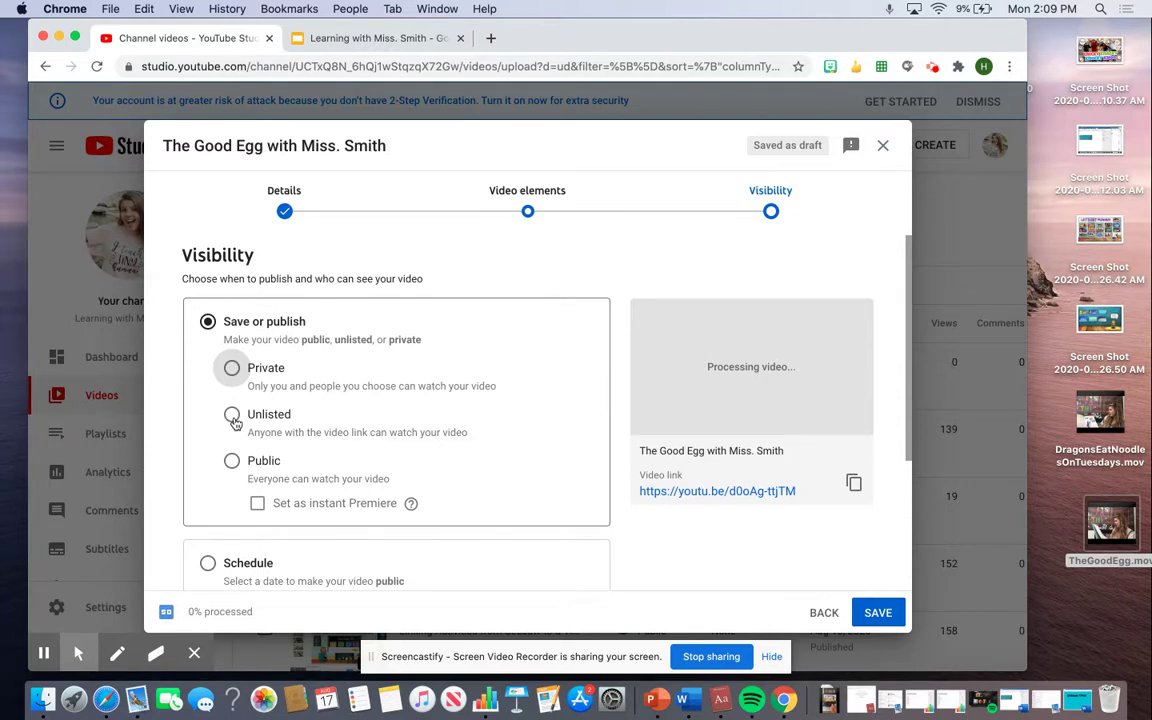
{"action": "left_click", "coordinate": [233, 417]}
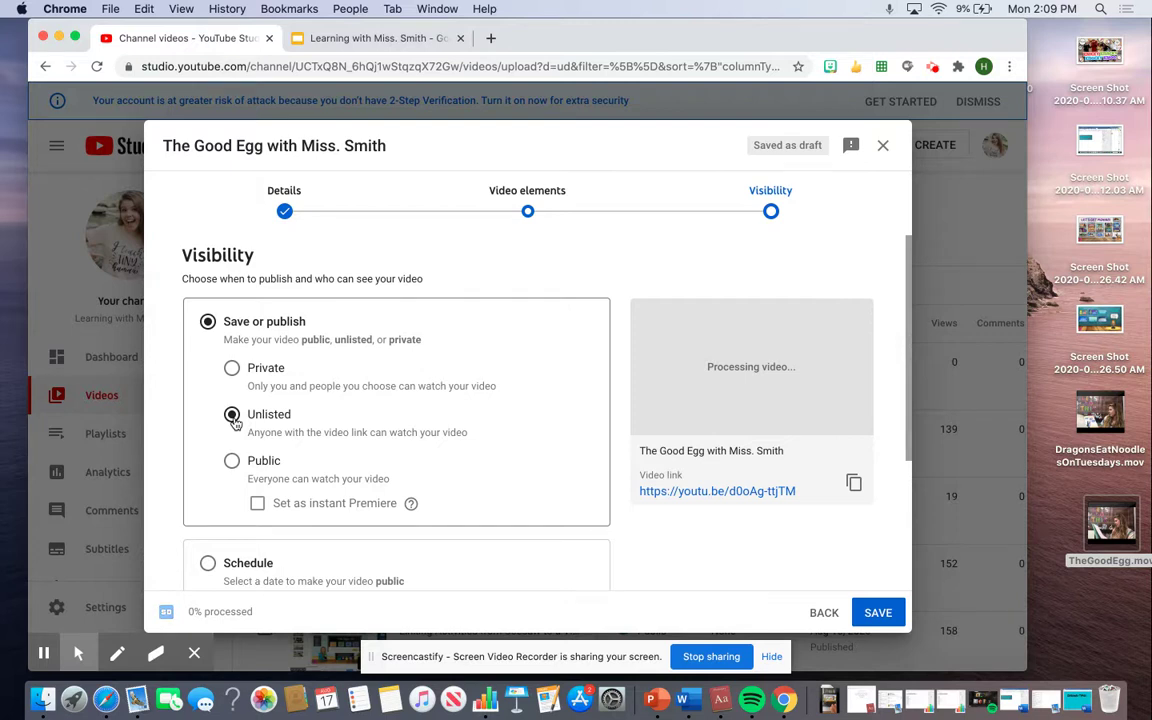
{"action": "scroll", "coordinate": [846, 580], "scroll_direction": "down", "scroll_amount": 2}
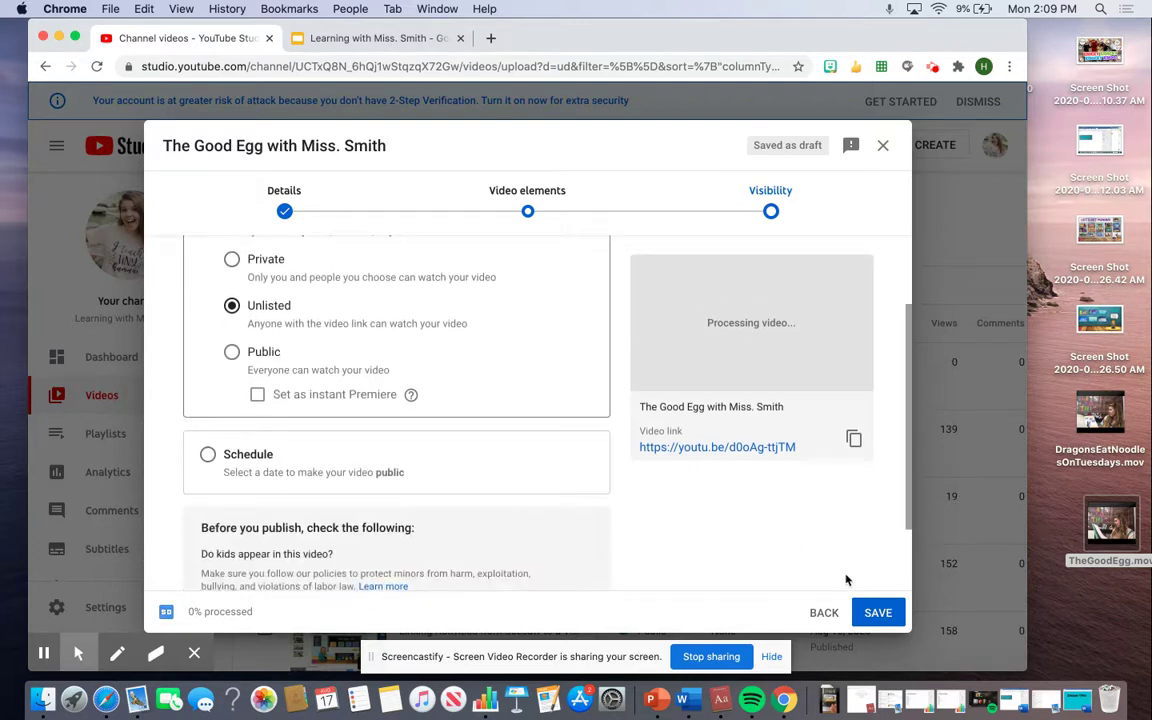
{"action": "left_click", "coordinate": [880, 612]}
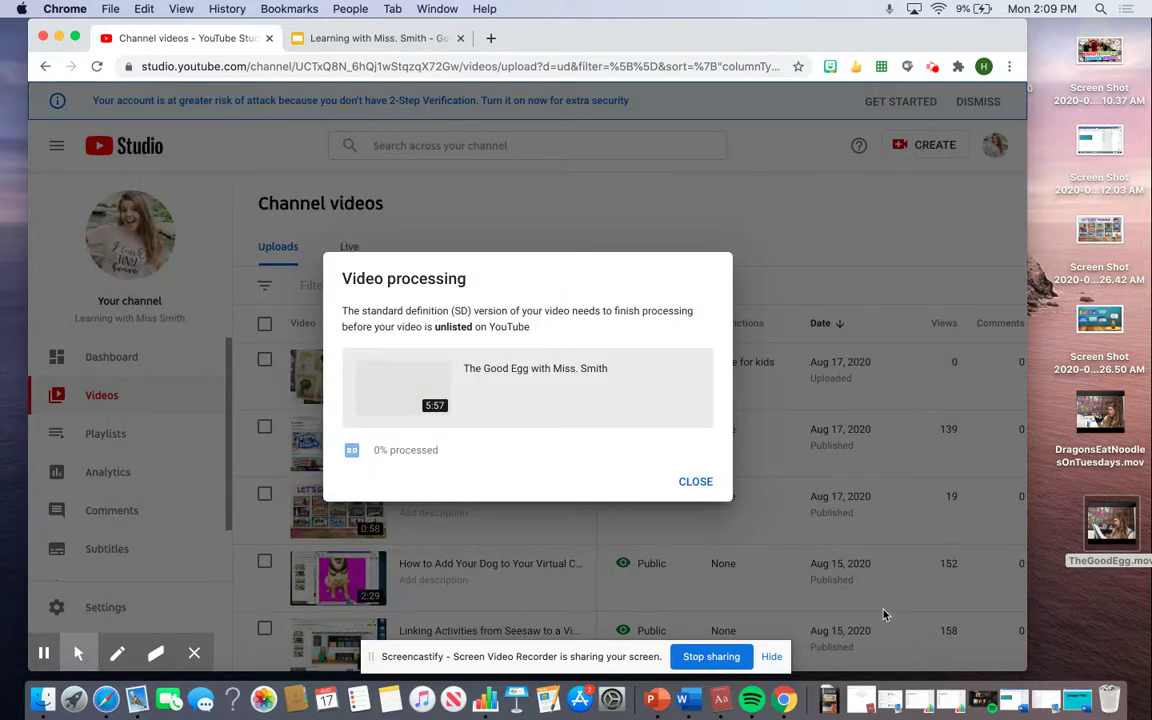
Step: Copy the unlisted video's shareable link from its Options menu, then open a new browser tab
{"action": "left_click", "coordinate": [698, 481]}
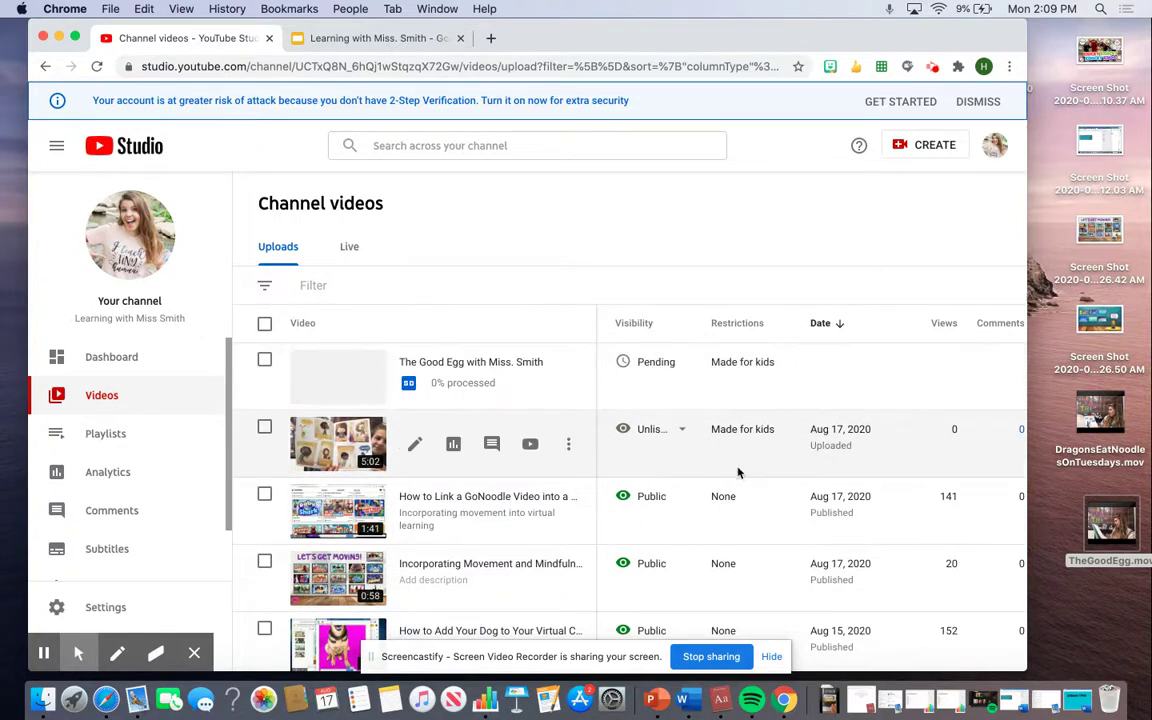
{"action": "mouse_move", "coordinate": [681, 437]}
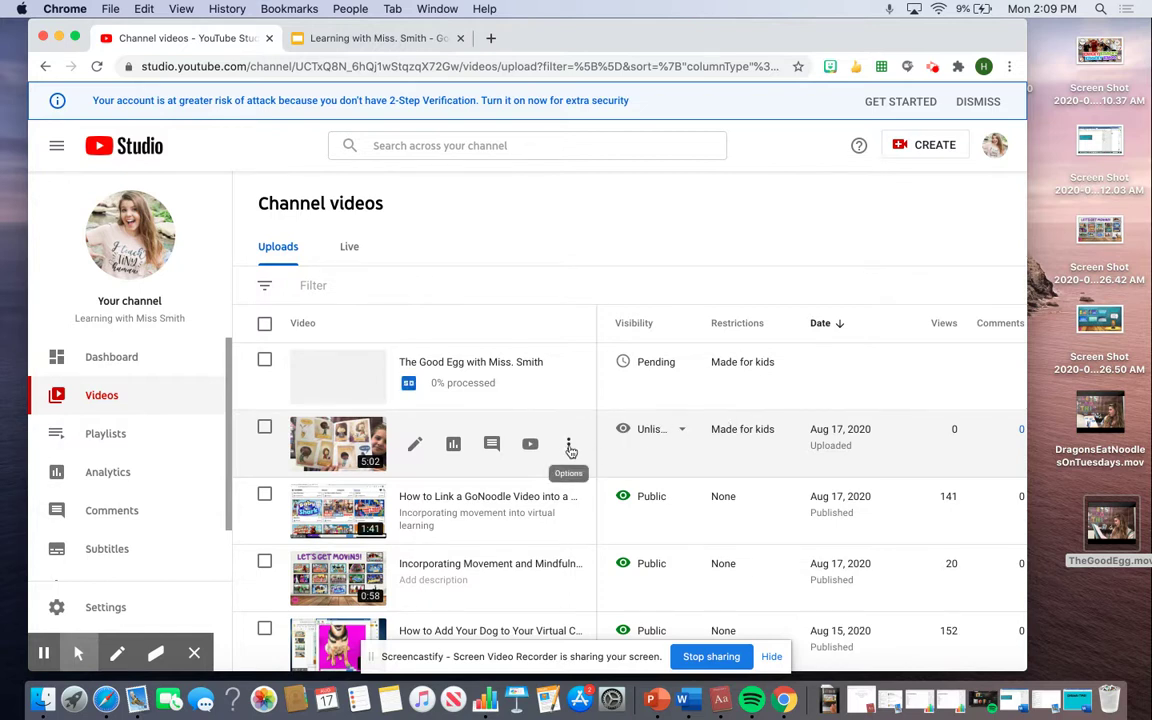
{"action": "left_click", "coordinate": [568, 446]}
{"action": "left_click", "coordinate": [484, 472]}
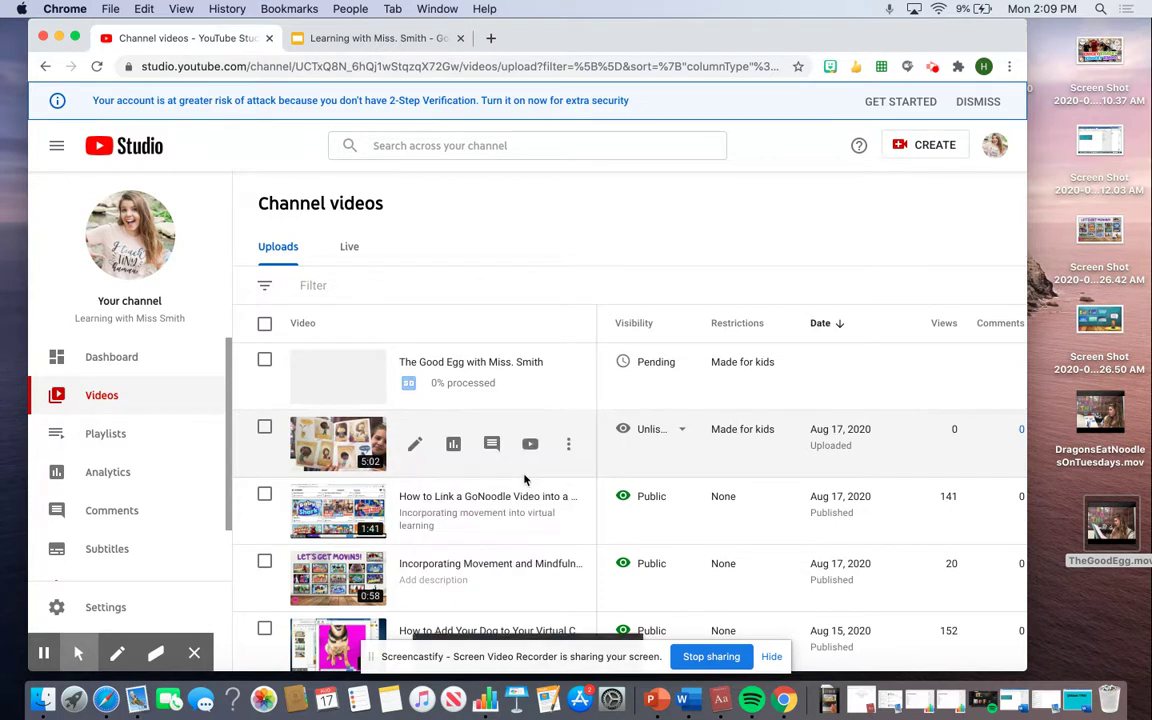
{"action": "left_click", "coordinate": [491, 40]}
Step: Go to viewpure.com and paste the YouTube link to generate a clutter-free video page
{"action": "type", "text": "viewpur"}
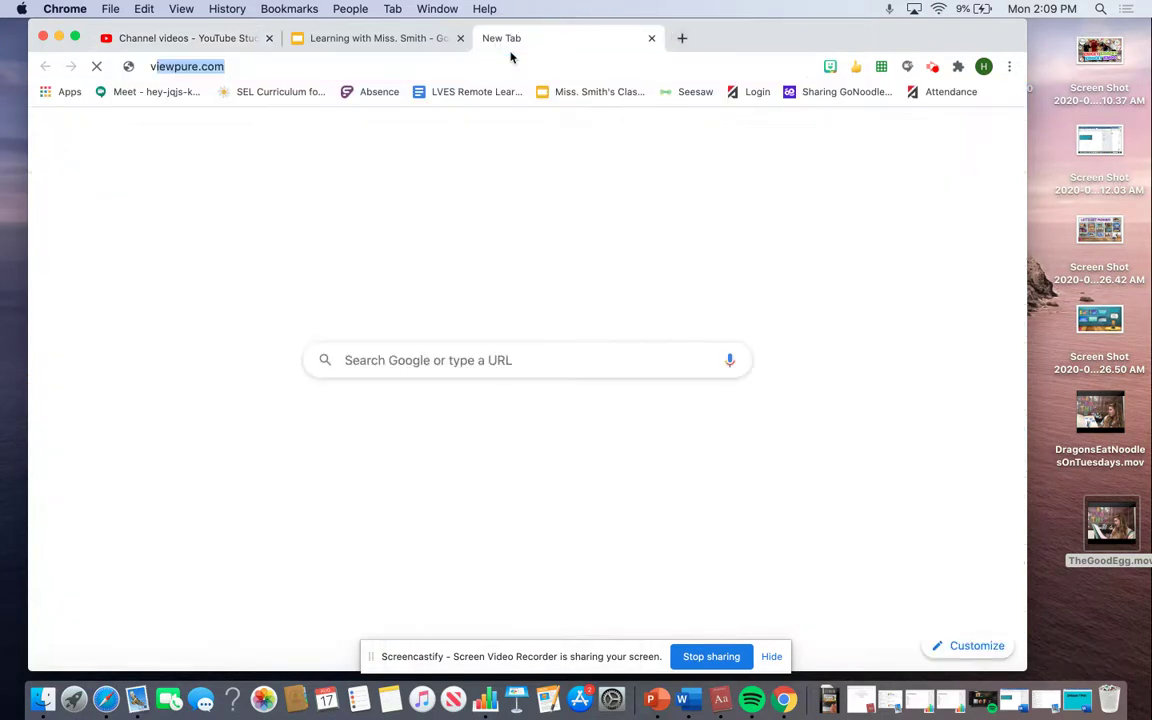
{"action": "type", "text": "e.c"}
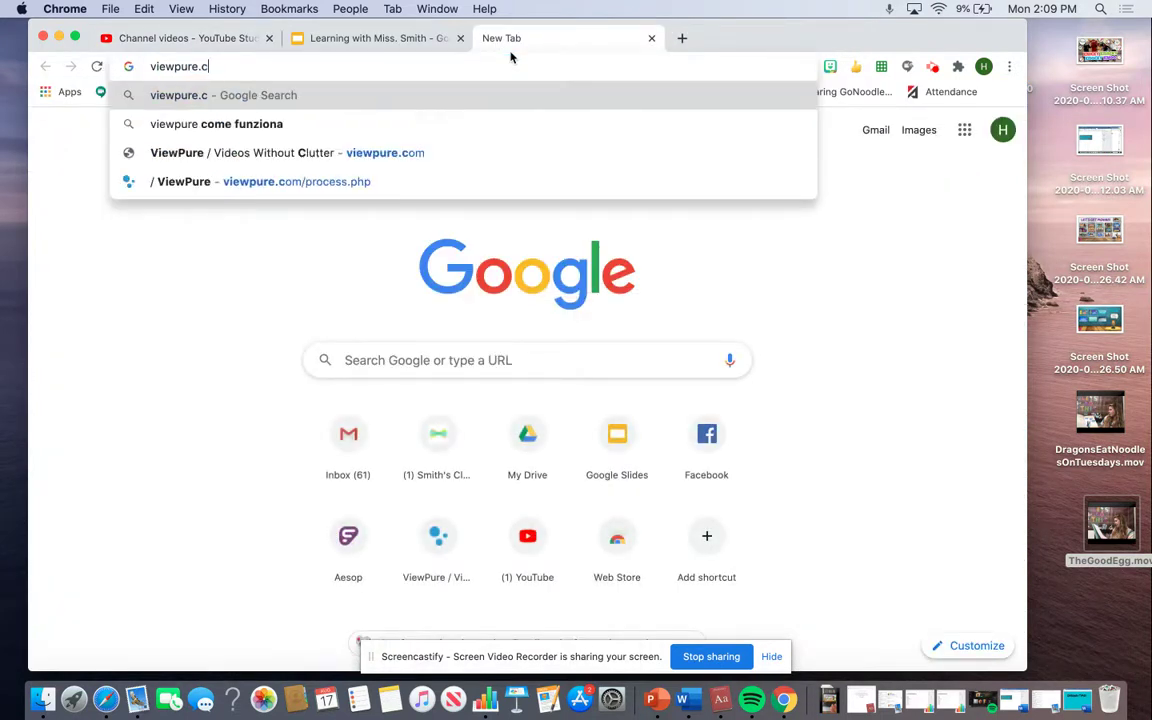
{"action": "type", "text": "om"}
{"action": "key", "text": "Return"}
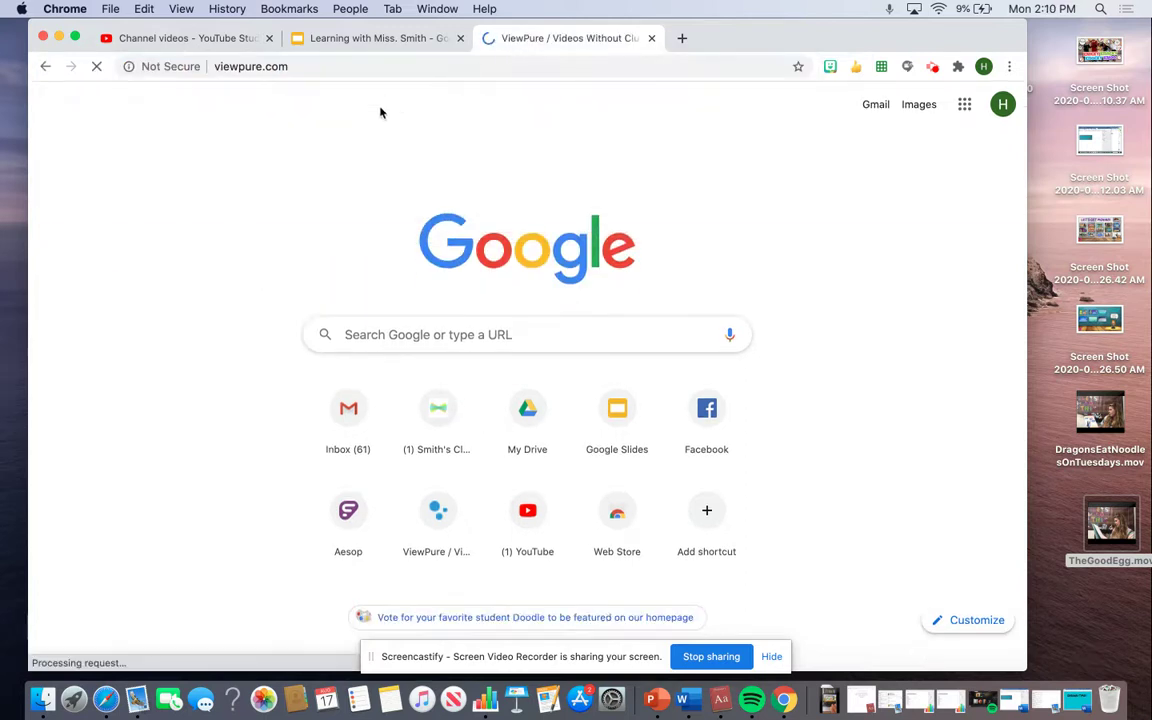
{"action": "left_click", "coordinate": [430, 312]}
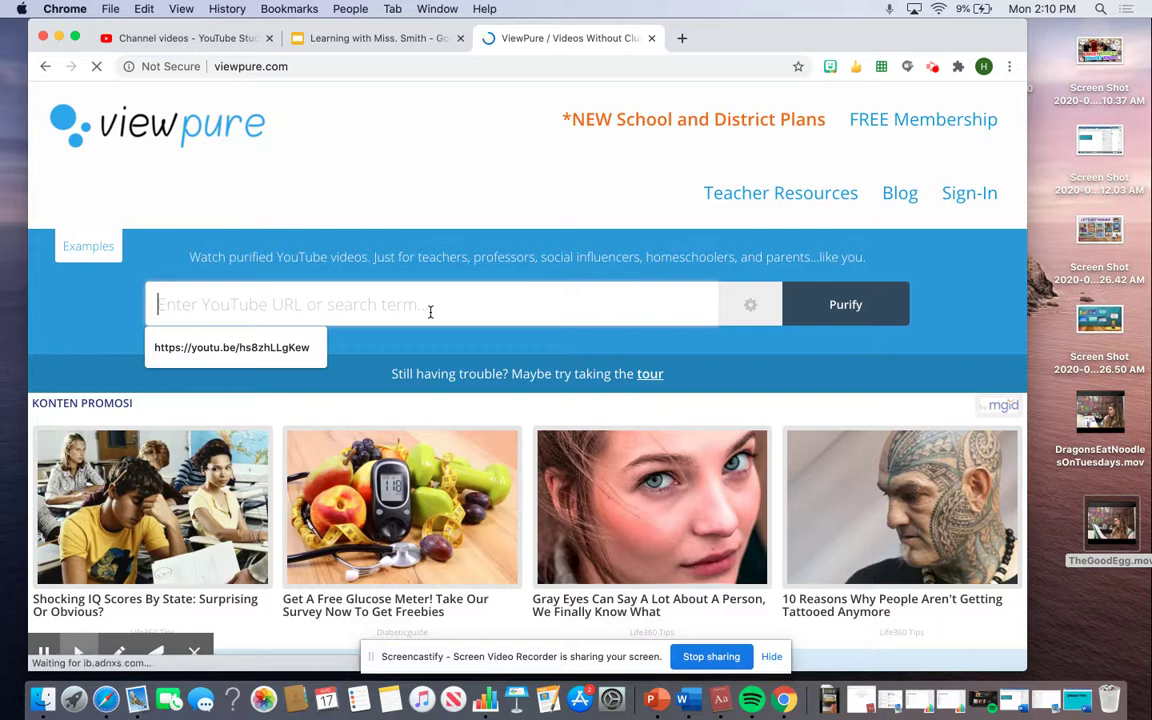
{"action": "type", "text": "https://youtu.be/TEgSuYch8UQ"}
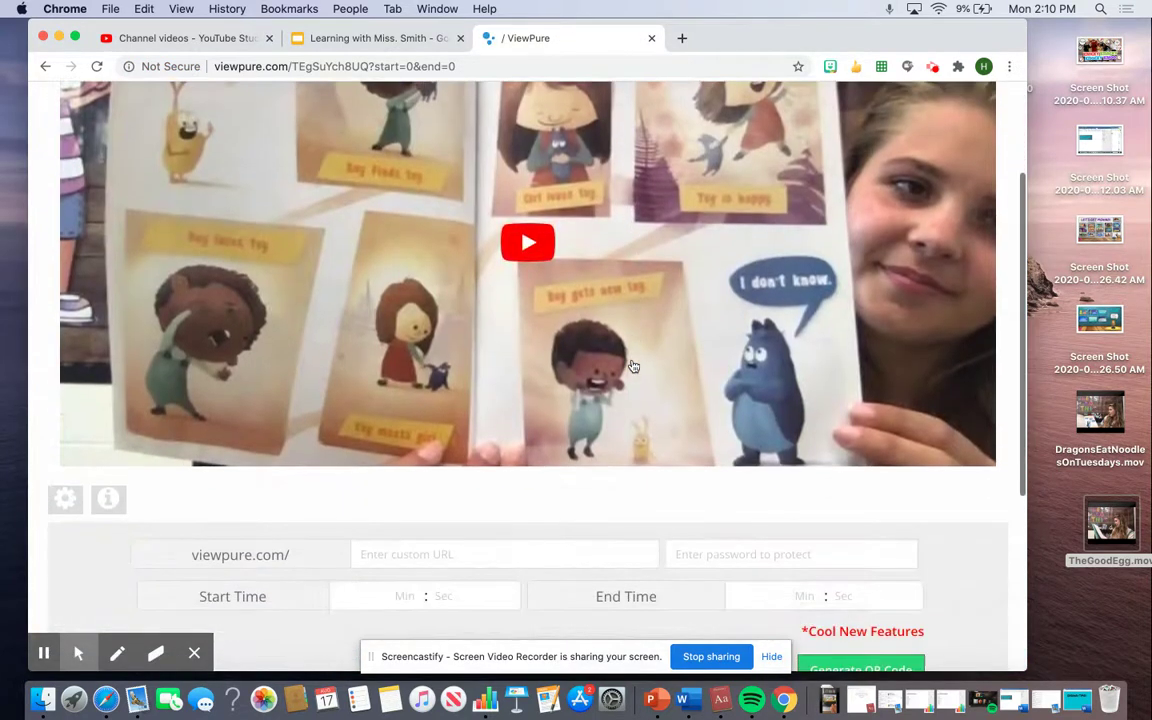
Step: Copy the ViewPure page address and return to the class slides presentation
{"action": "scroll", "coordinate": [633, 366], "scroll_direction": "up", "scroll_amount": 3}
{"action": "scroll", "coordinate": [633, 366], "scroll_direction": "up", "scroll_amount": 1}
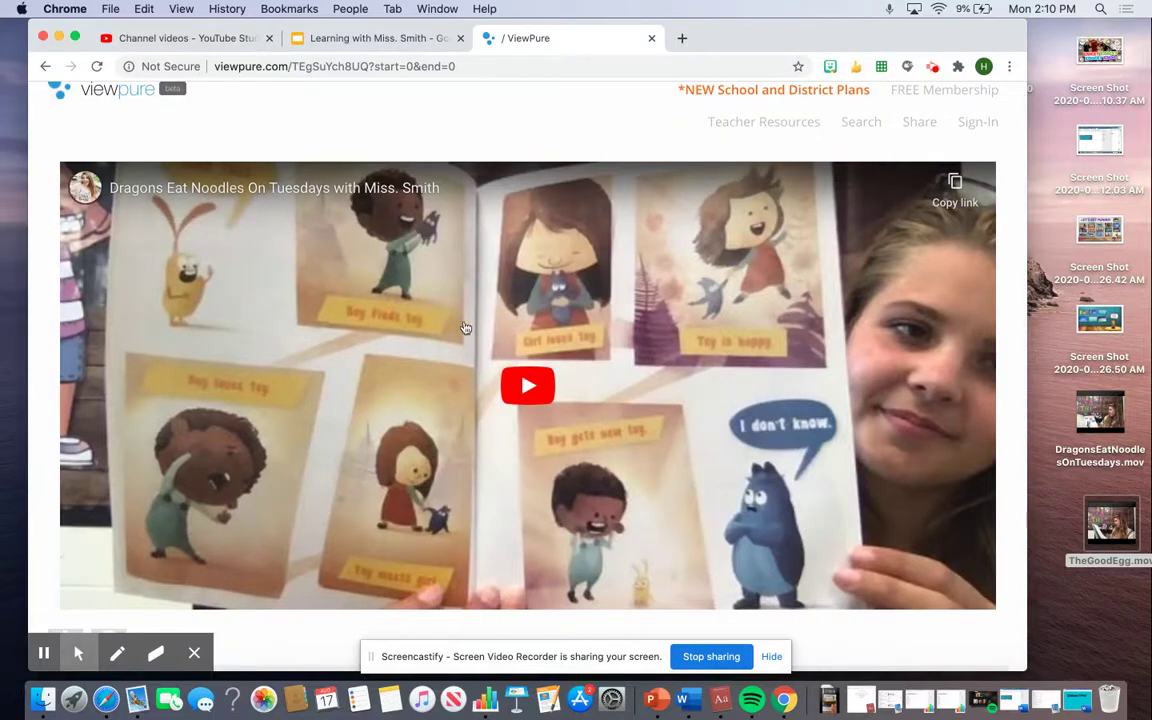
{"action": "left_click", "coordinate": [538, 66]}
{"action": "key", "text": "super+c"}
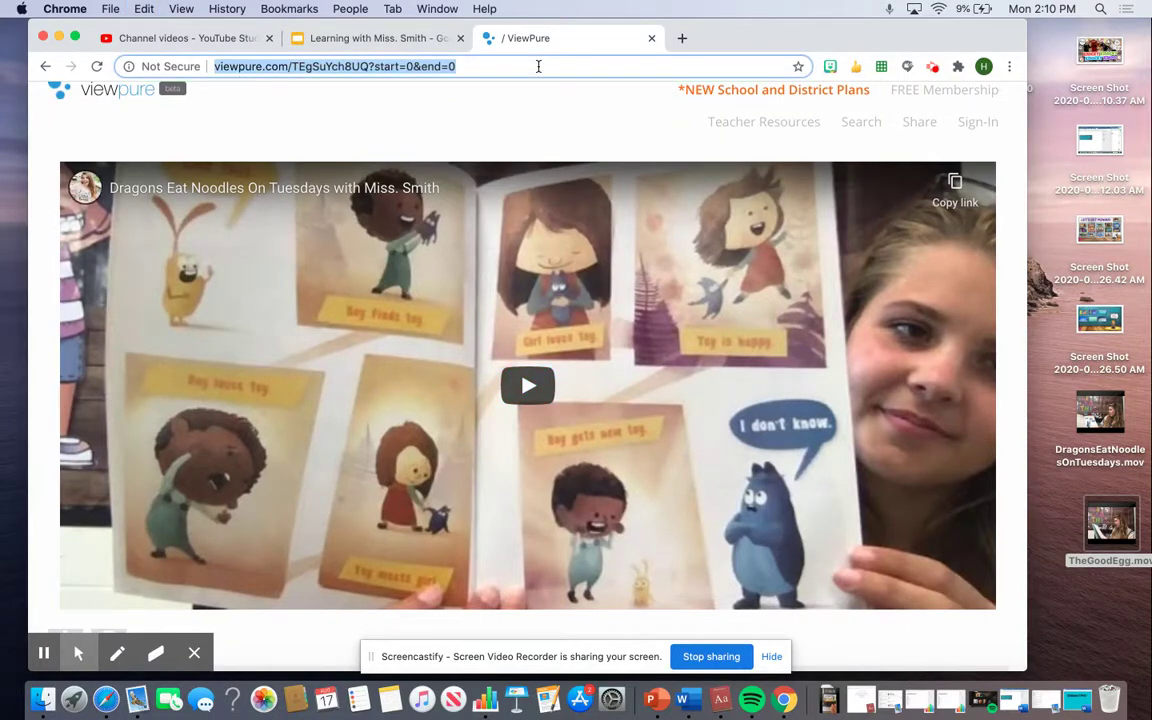
{"action": "left_click", "coordinate": [377, 40]}
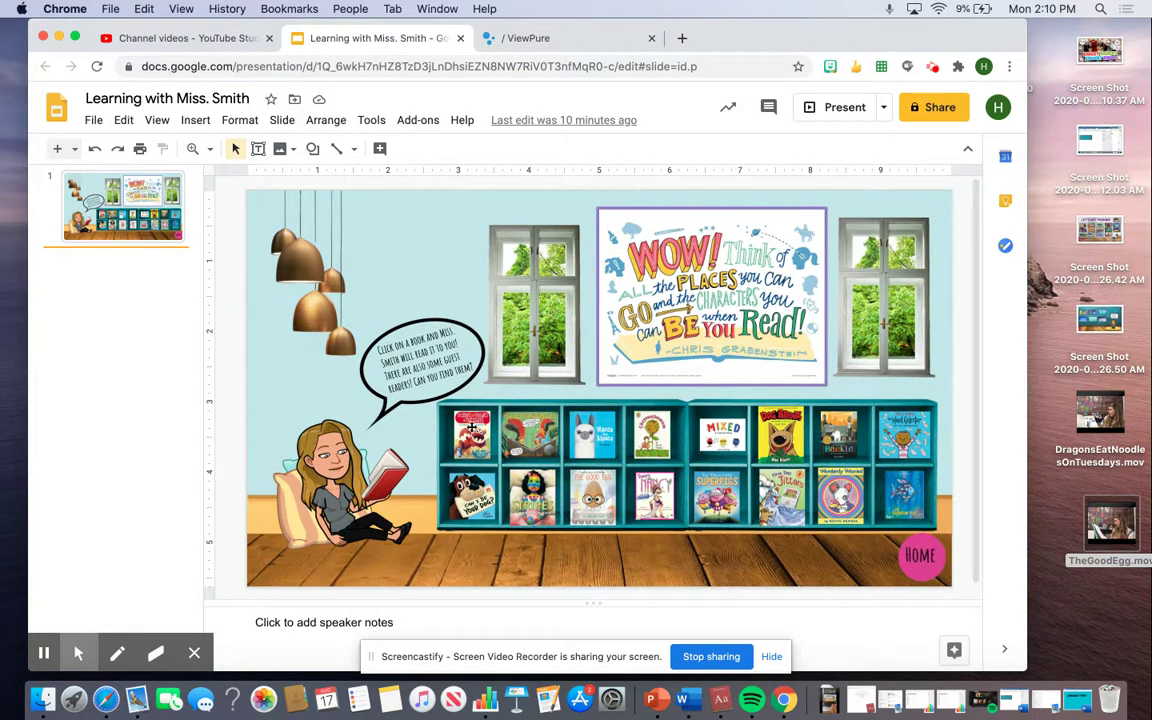
Step: Link the first book cover on the top shelf to the ViewPure address, then present
{"action": "left_click", "coordinate": [471, 433]}
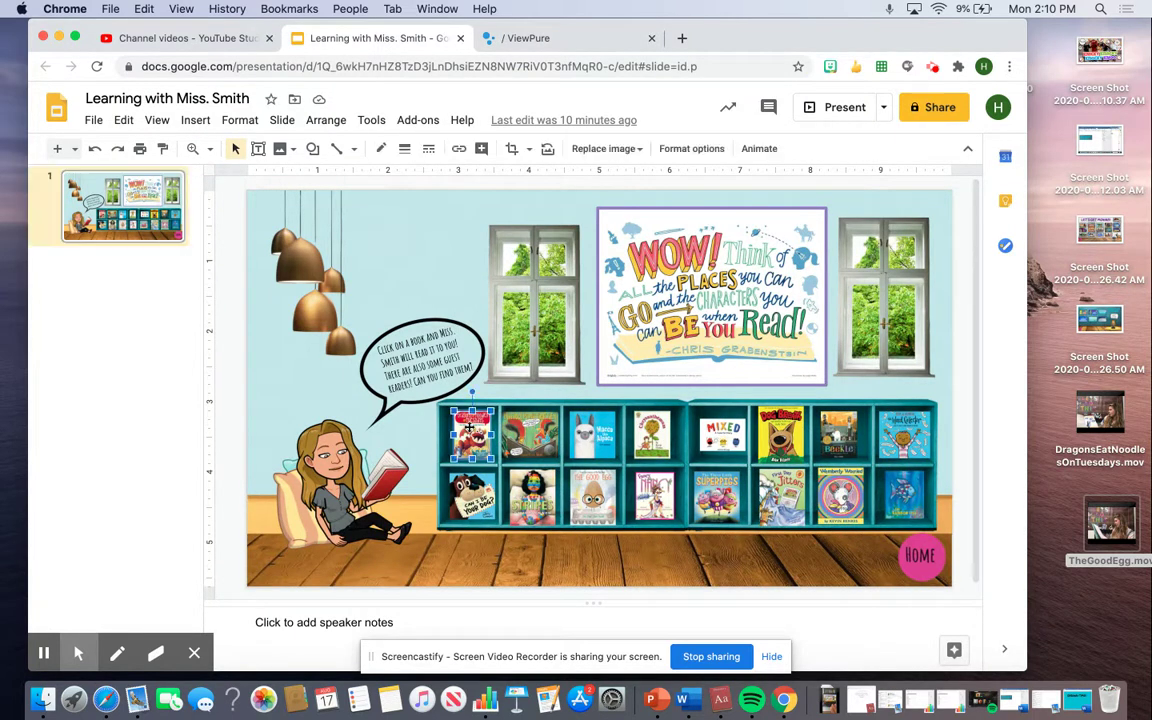
{"action": "left_click", "coordinate": [459, 148]}
{"action": "key", "text": "super+v"}
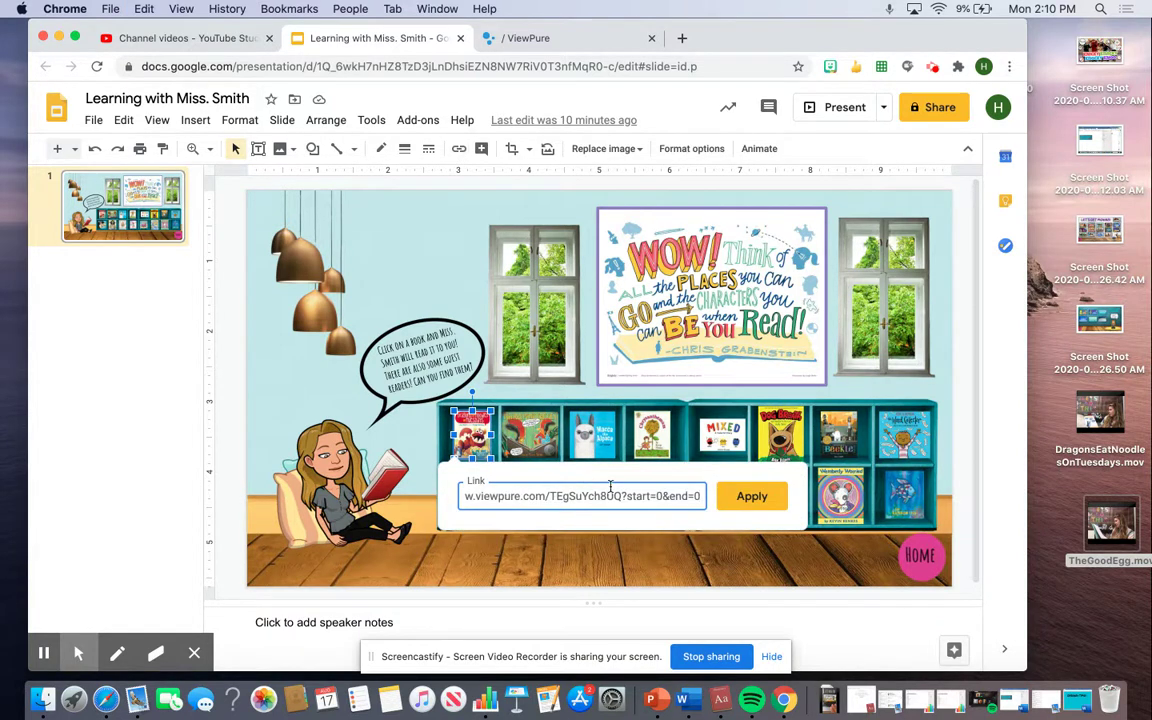
{"action": "left_click", "coordinate": [752, 496]}
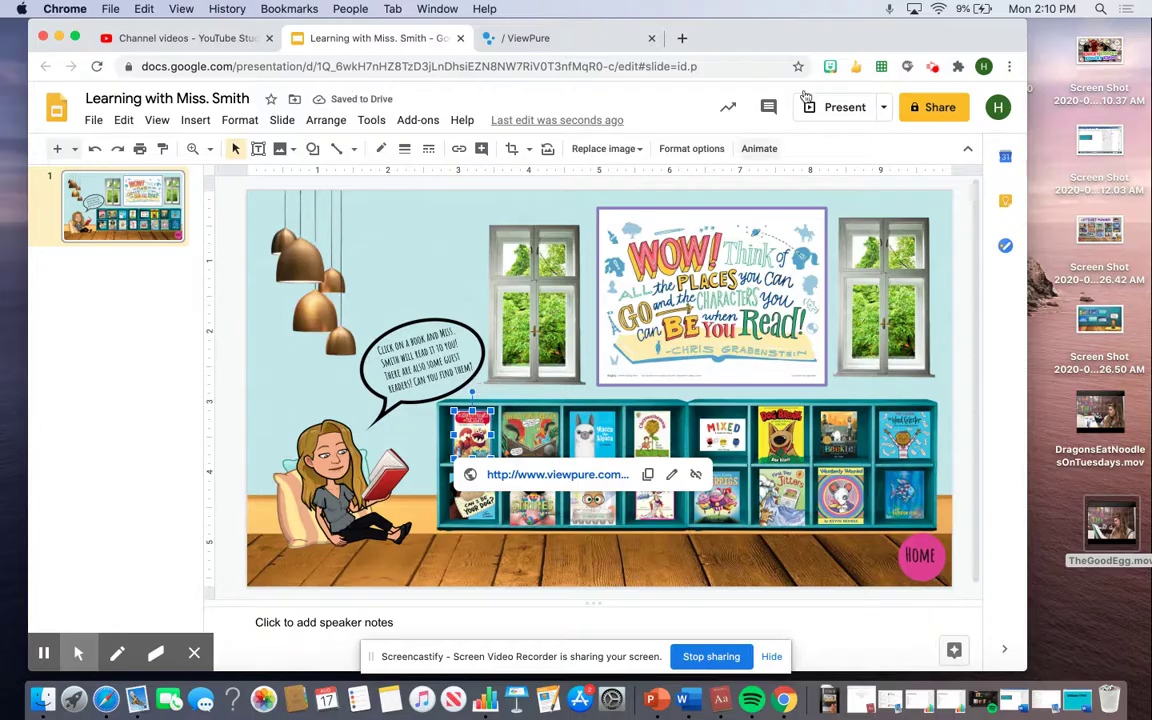
{"action": "left_click", "coordinate": [825, 108]}
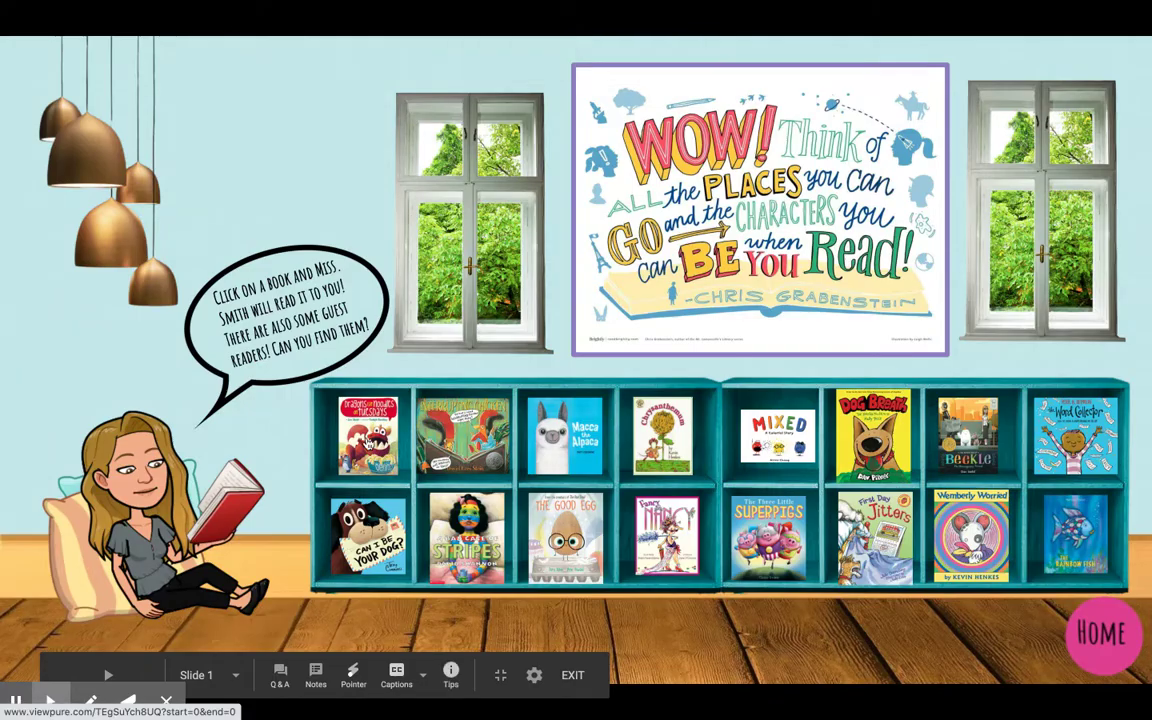
Step: Test the book cover link by playing and pausing the ViewPure video, then close its tab
{"action": "left_click", "coordinate": [366, 440]}
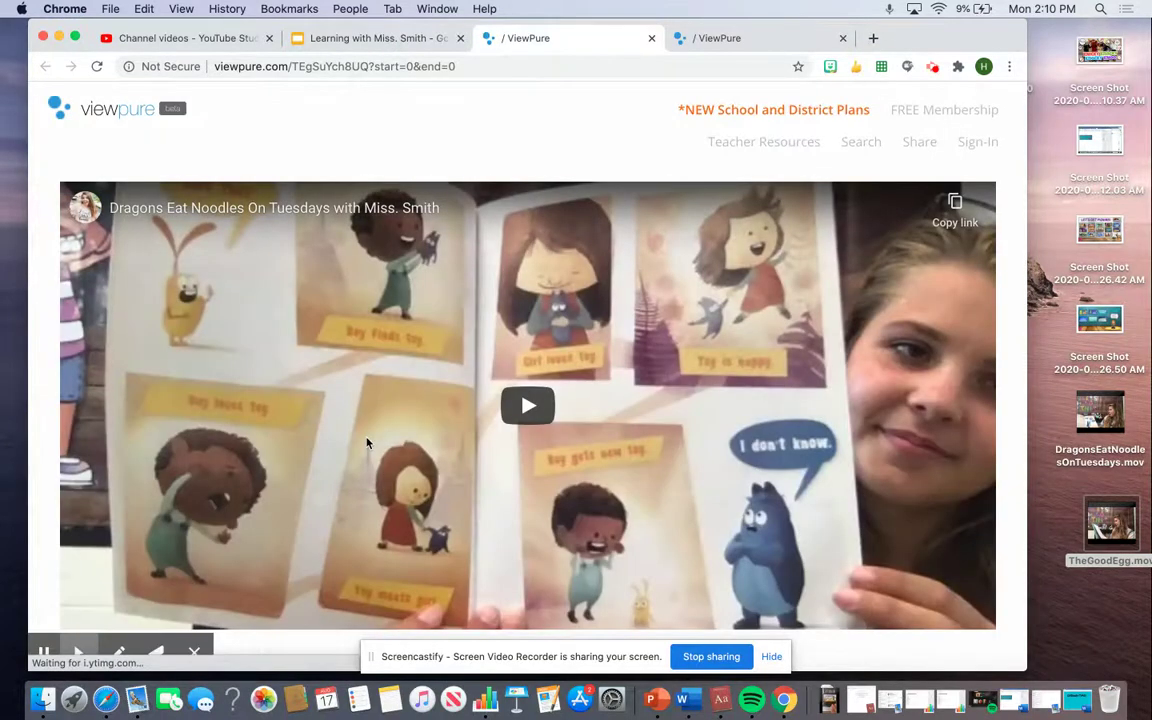
{"action": "left_click", "coordinate": [530, 410]}
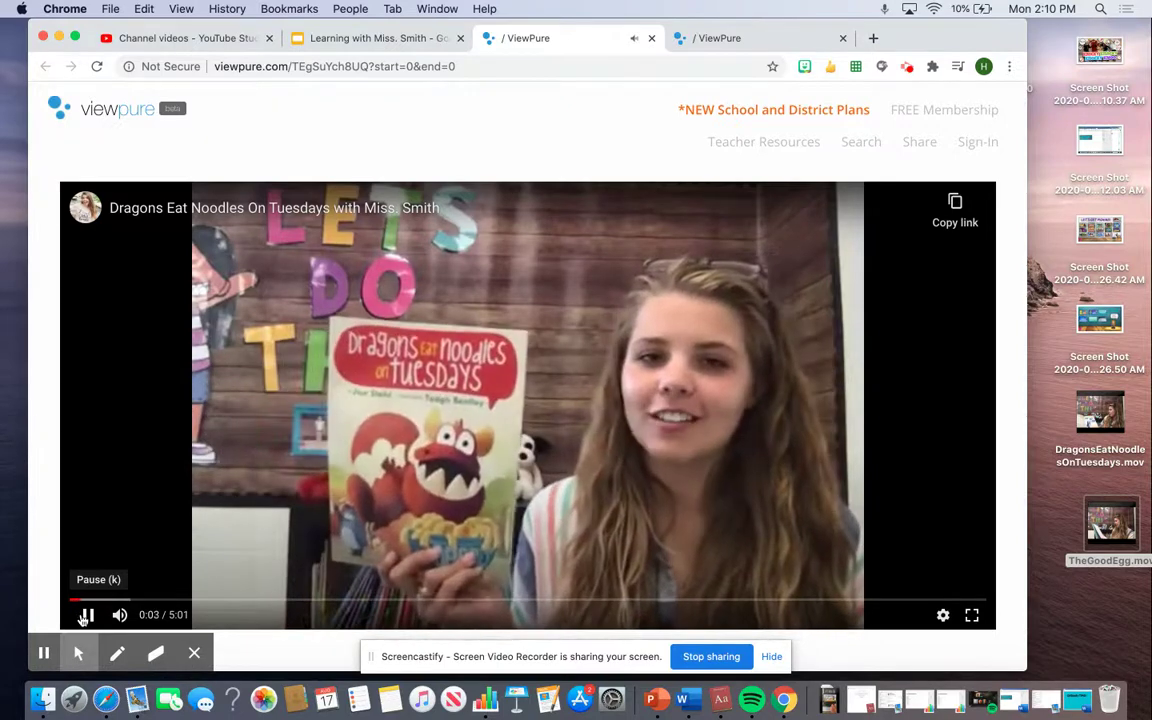
{"action": "left_click", "coordinate": [84, 617]}
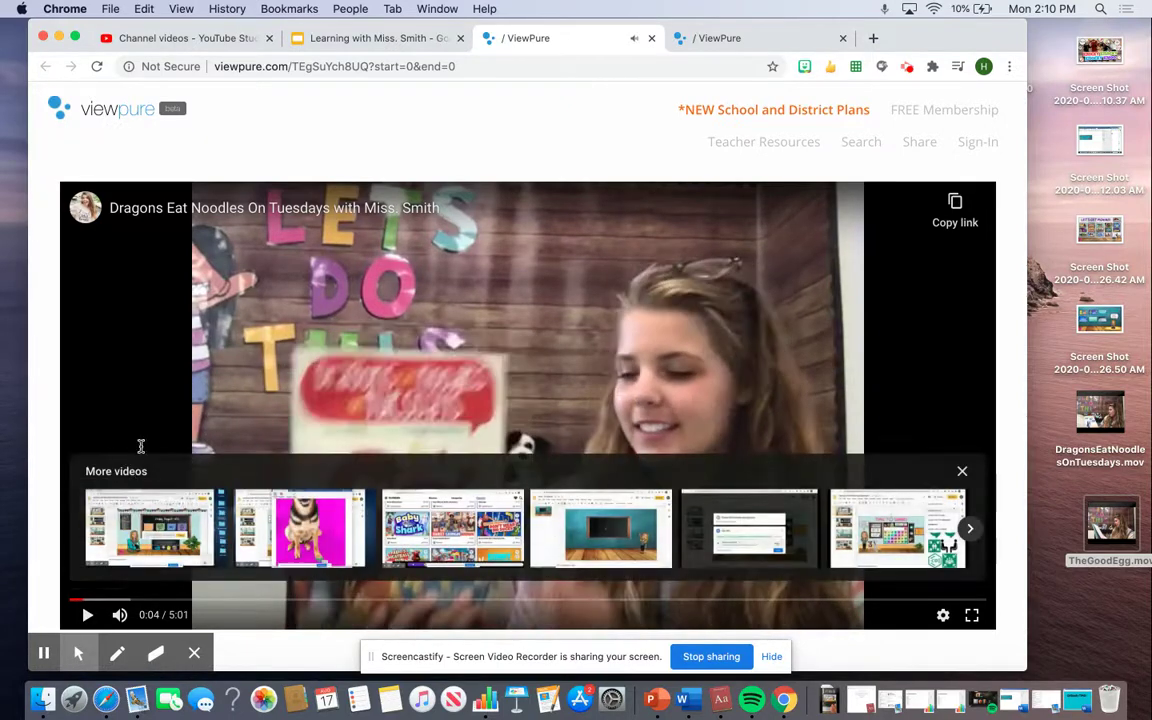
{"action": "left_click", "coordinate": [651, 39]}
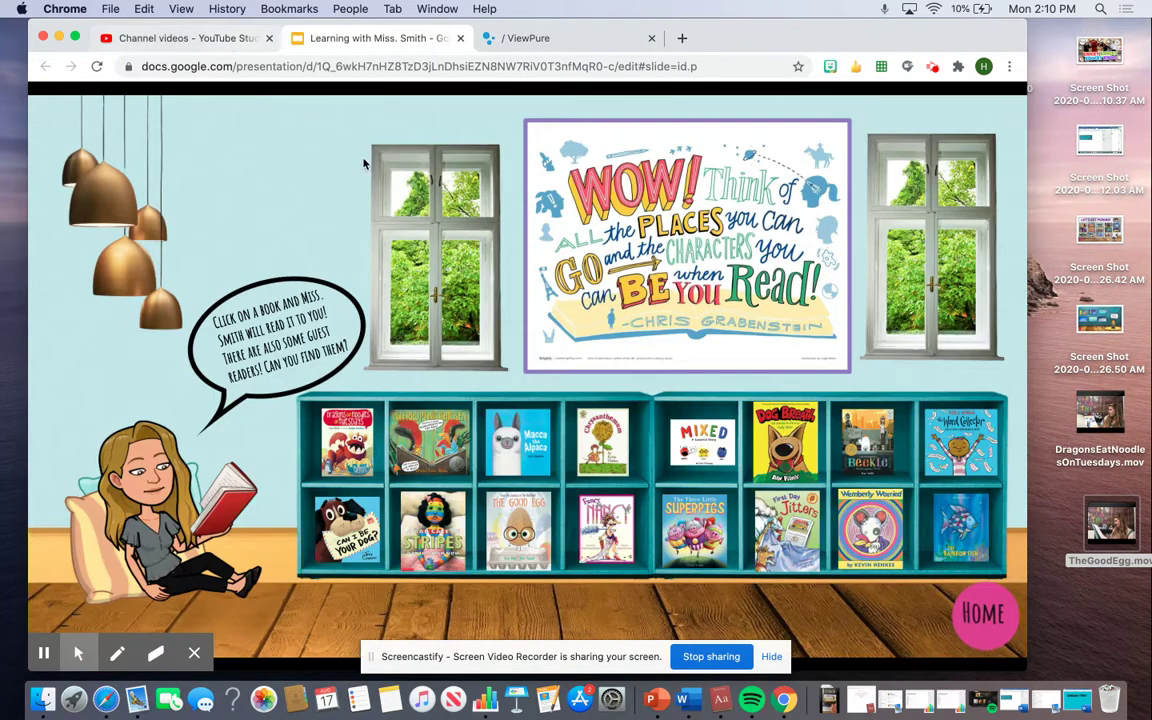